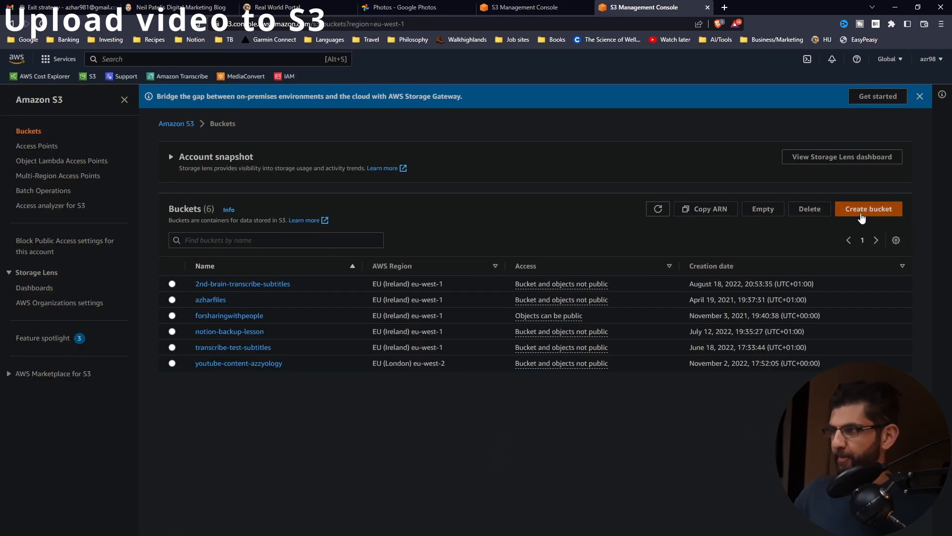
Step: Create an S3 bucket named subtitle-test-3213 in the EU (Ireland) eu-west-1 region with the default settings
left_click(861, 209)
left_click(196, 216)
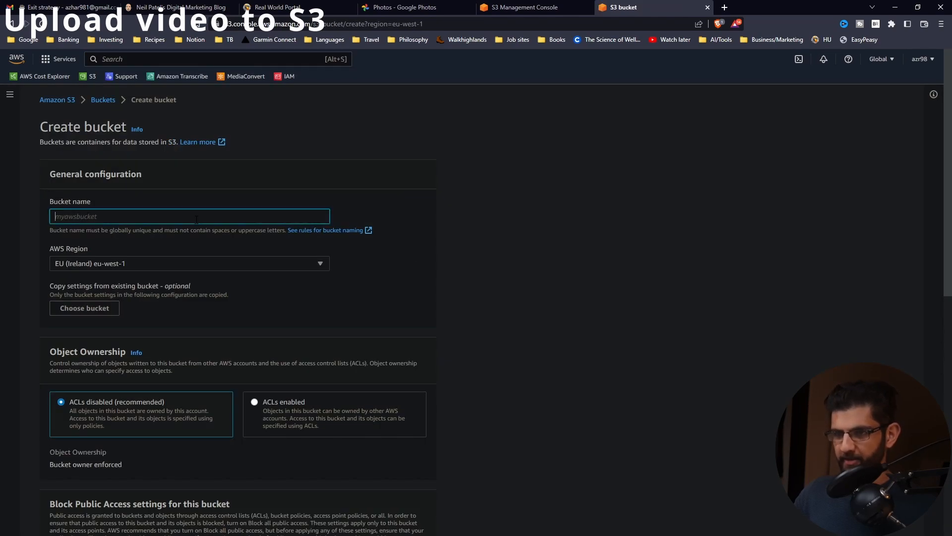
type("subtitle")
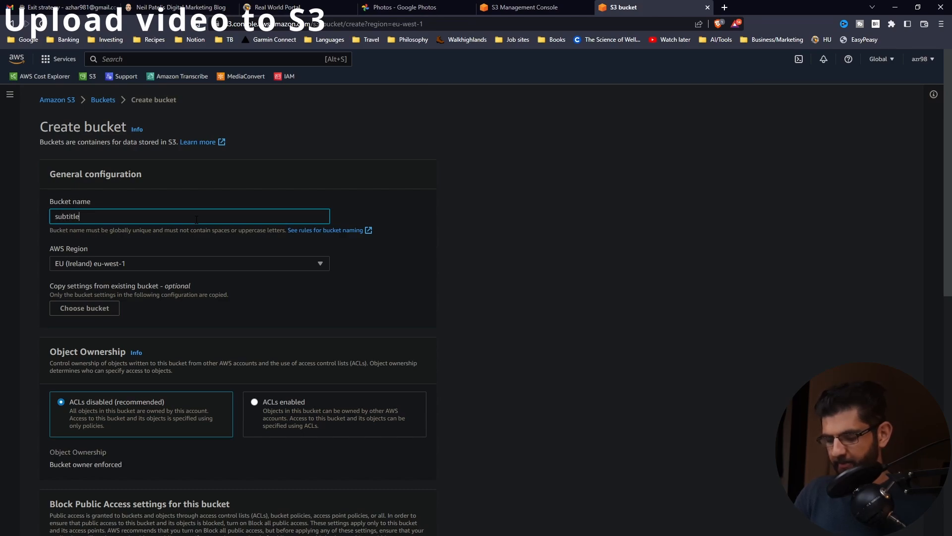
type("-test")
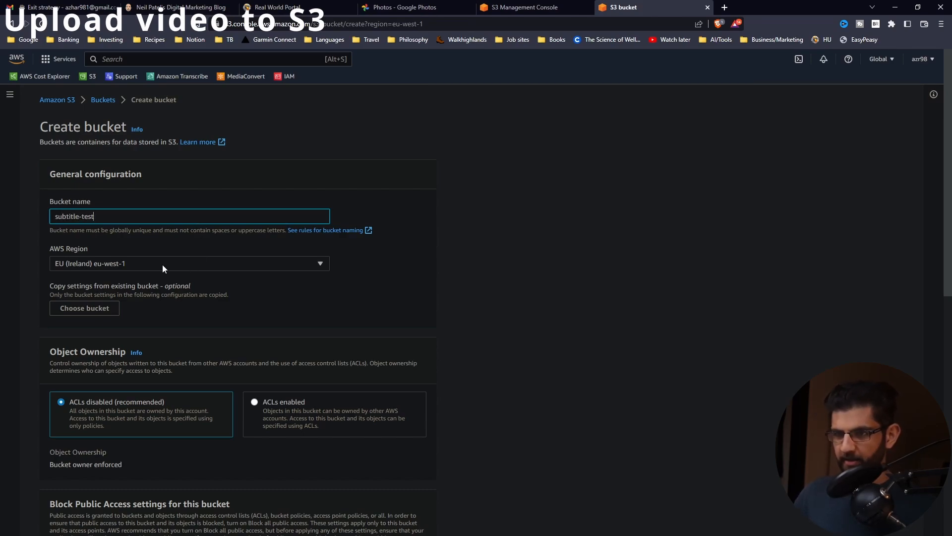
scroll(255, 280, "down", 9)
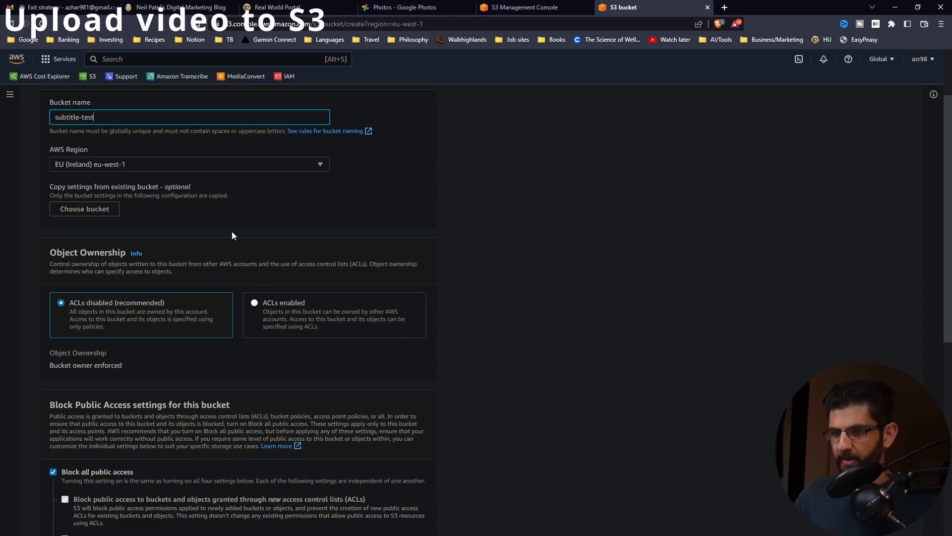
scroll(276, 340, "down", 2)
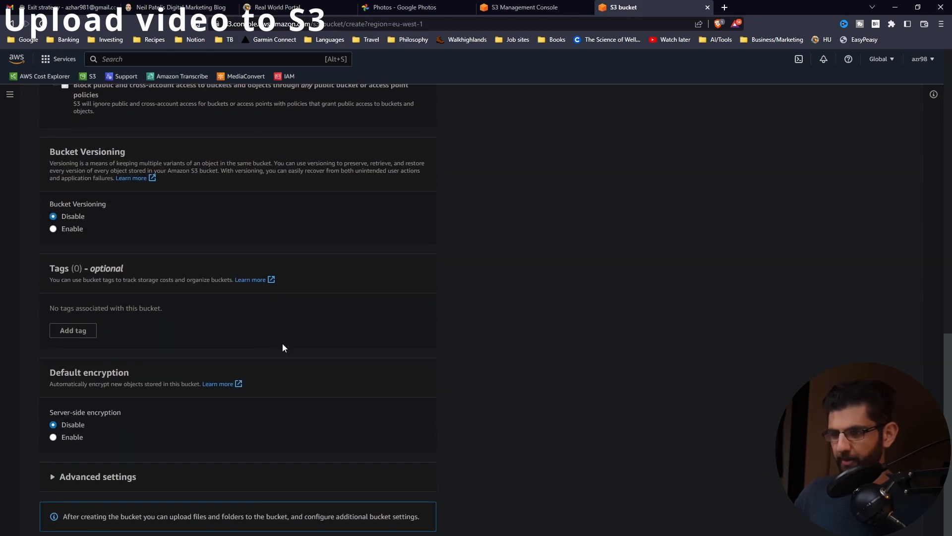
scroll(238, 297, "up", 11)
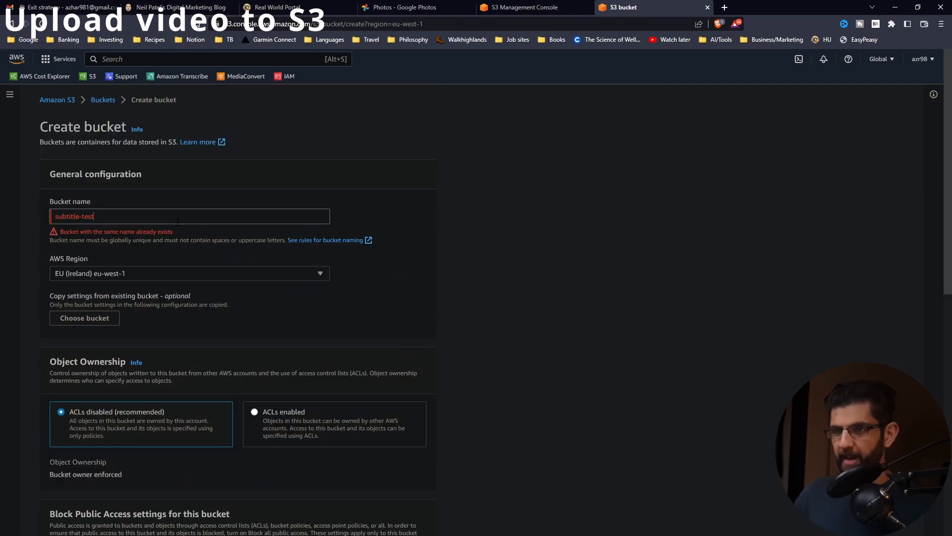
type("-3213")
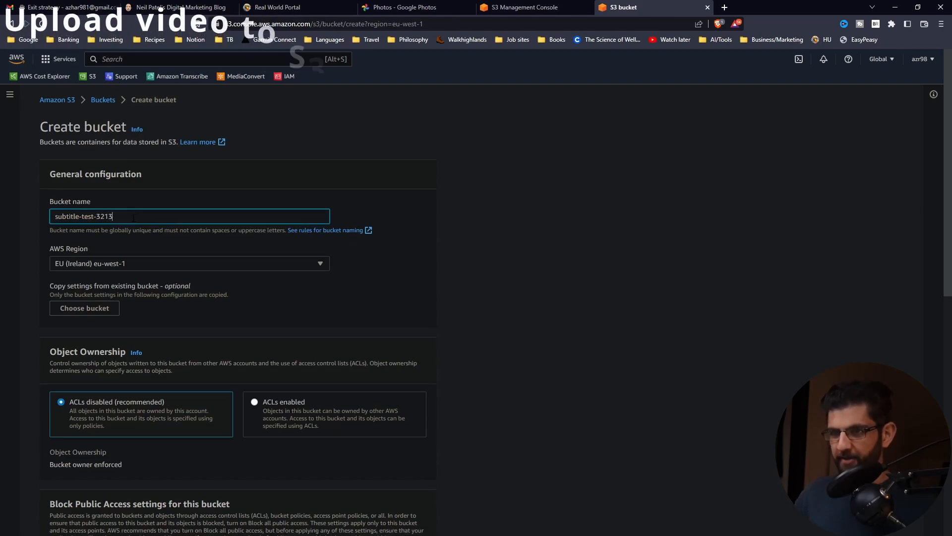
key("Return")
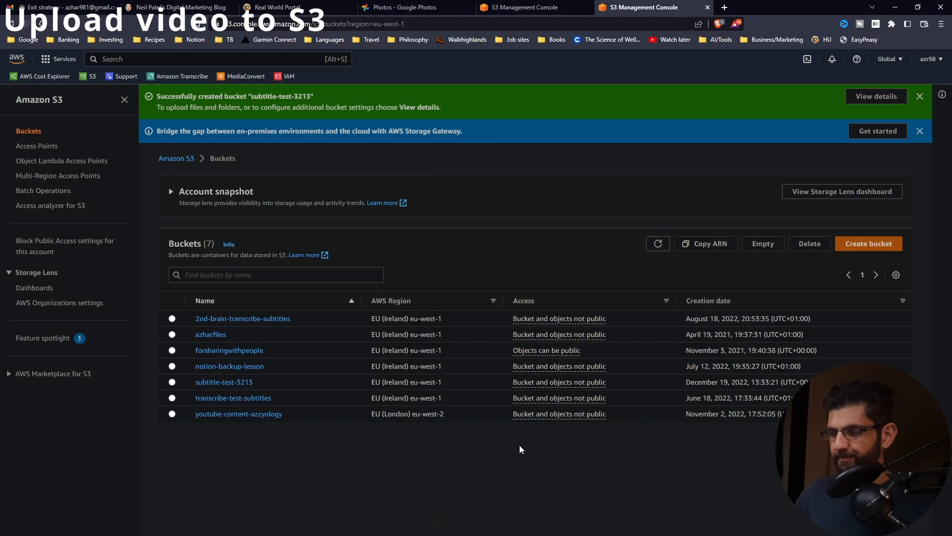
Step: Start an upload in the subtitle-test-3213 bucket and add the video file Subtitle test clip.mov
left_click(239, 385)
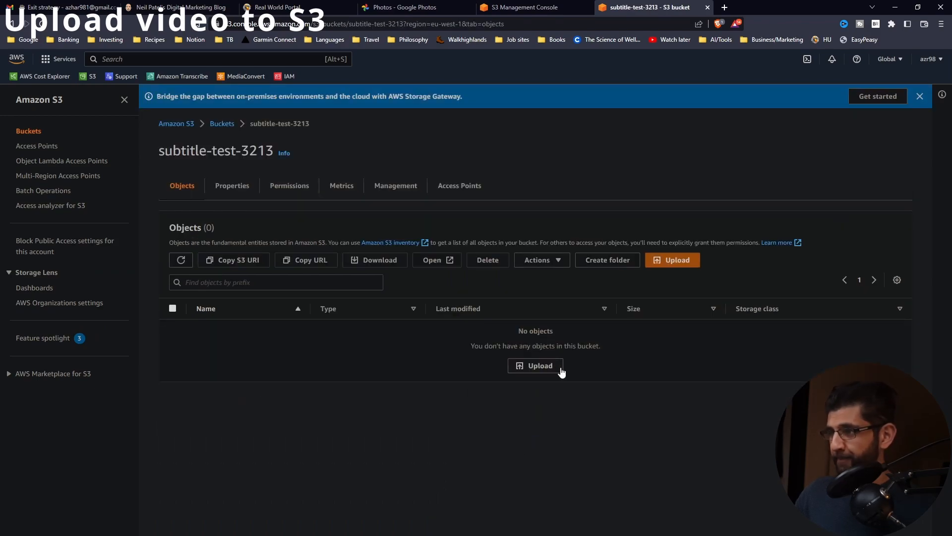
left_click(689, 265)
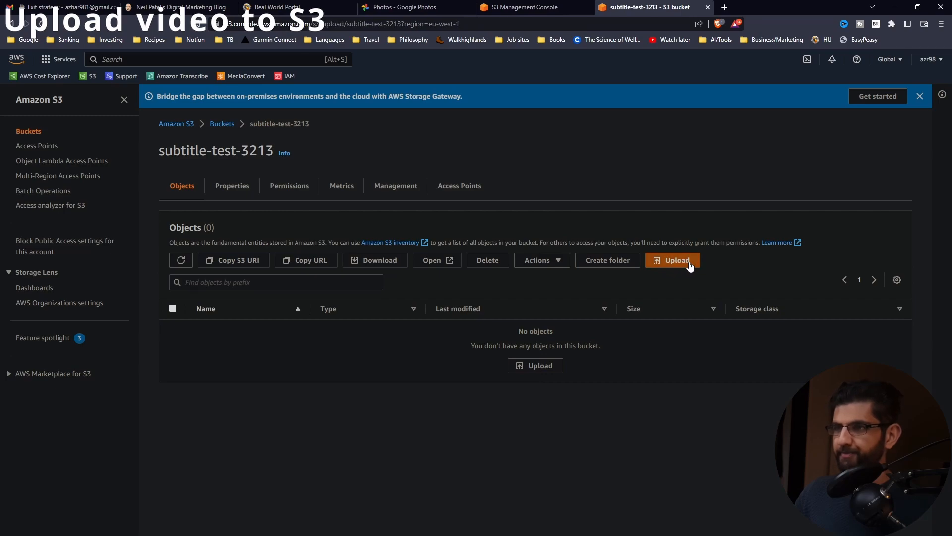
left_click(347, 221)
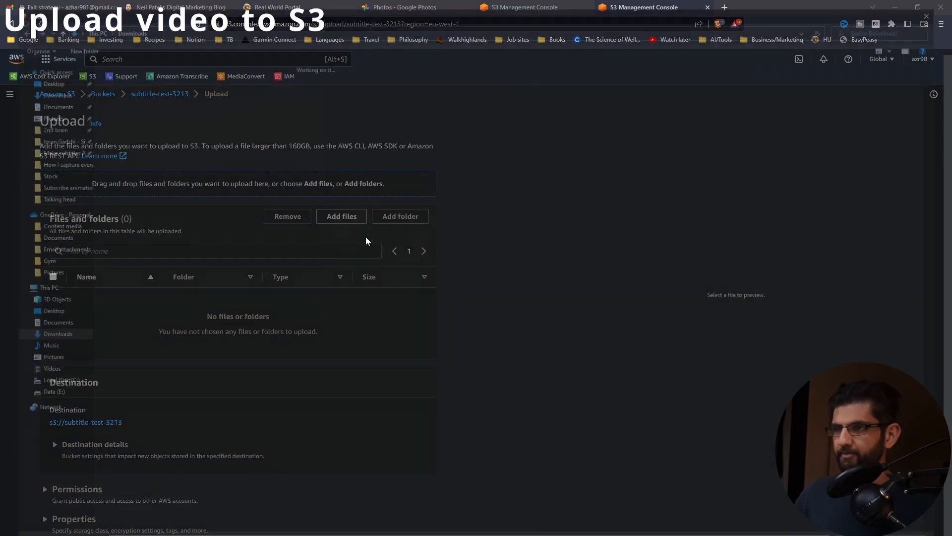
double_click(228, 89)
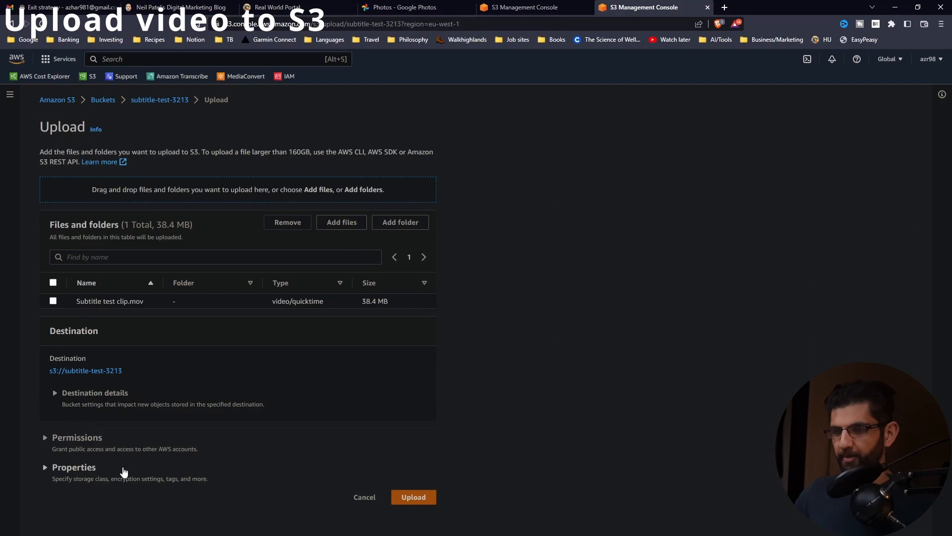
Step: Set the video's storage class to Standard-IA and upload it to the bucket
left_click(74, 467)
scroll(149, 447, "down", 7)
left_click(63, 312)
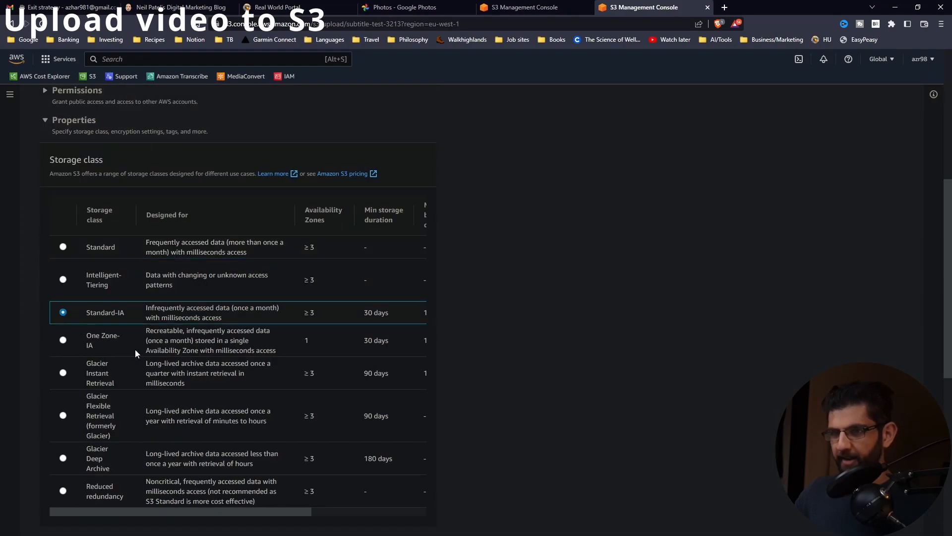
scroll(261, 384, "down", 10)
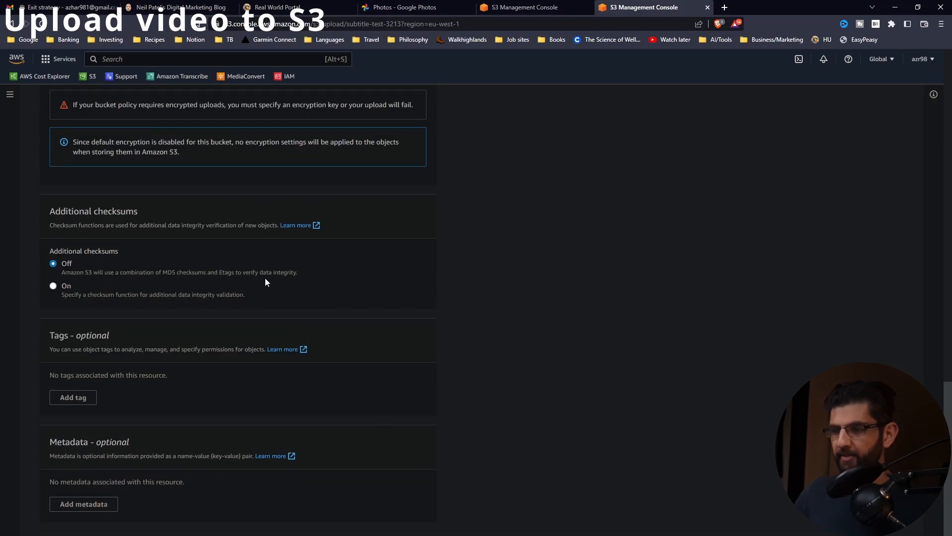
left_click(416, 534)
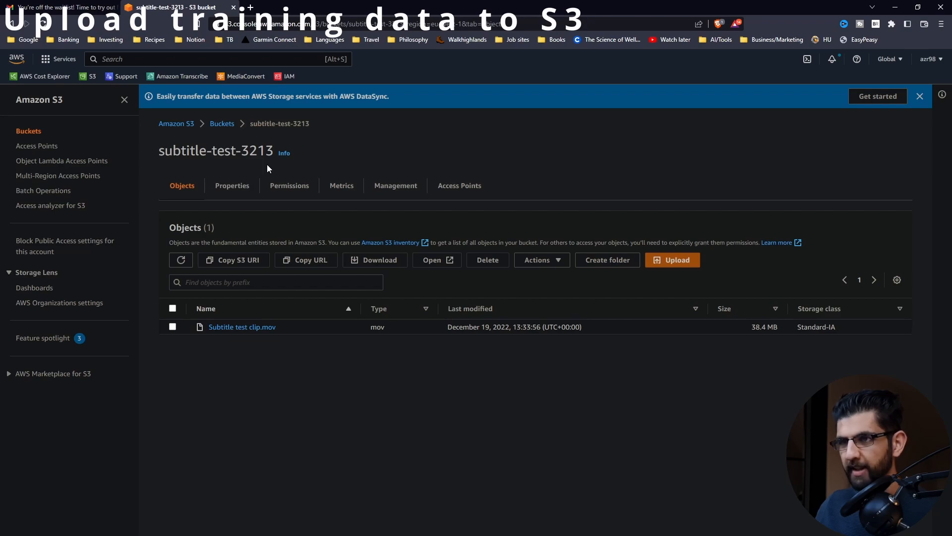
Step: Create a folder named training-text-data in the subtitle-test-3213 bucket with server-side encryption disabled
left_click(607, 260)
type("training-text-data")
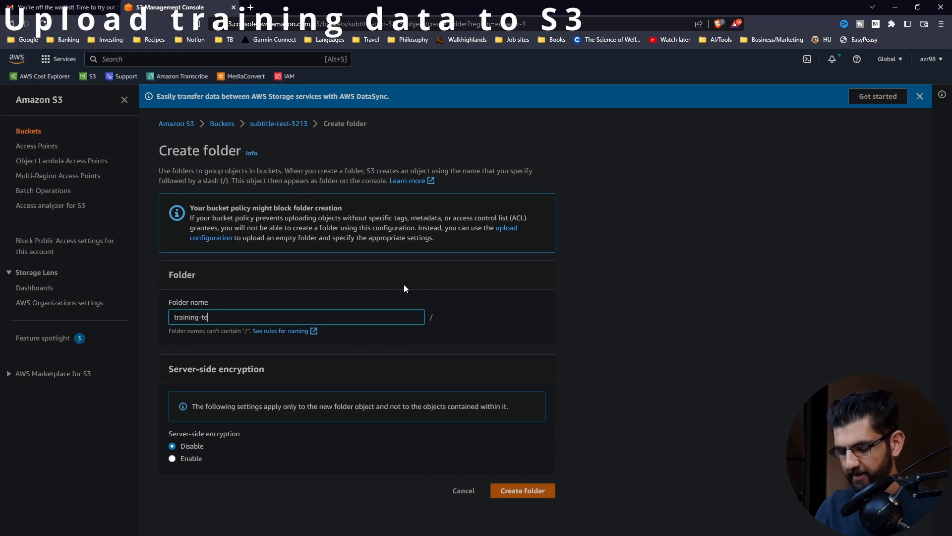
left_click(534, 496)
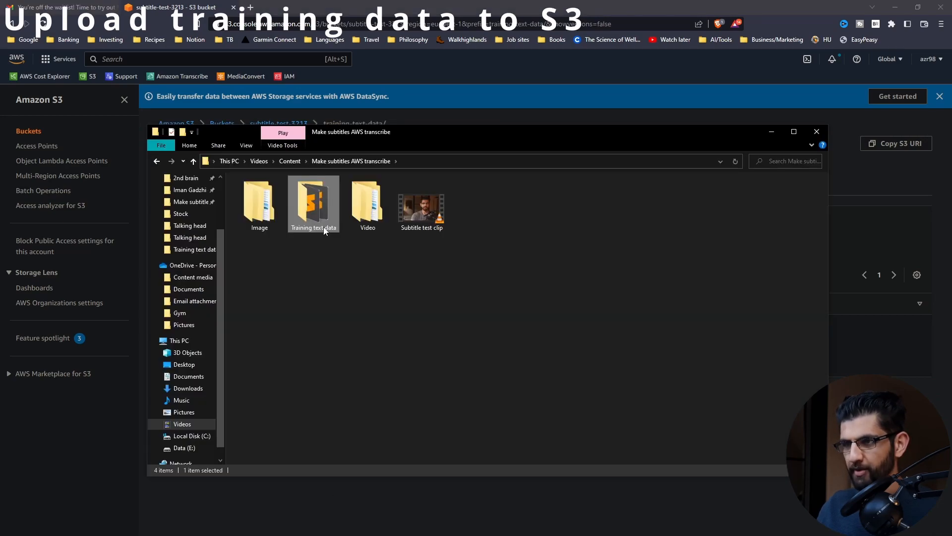
Step: Check the local Training text data folder and add its Introduction.txt file to an upload into training-text-data
double_click(325, 228)
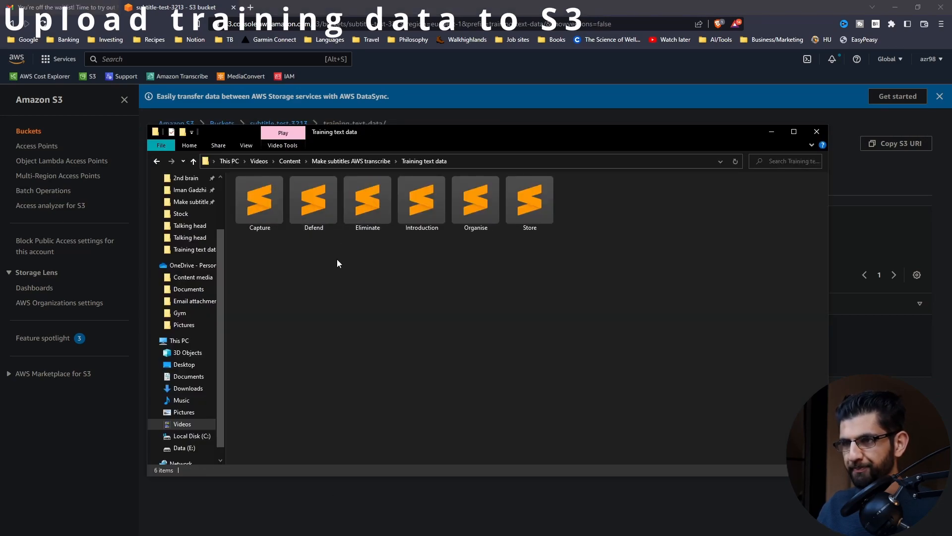
left_click(327, 532)
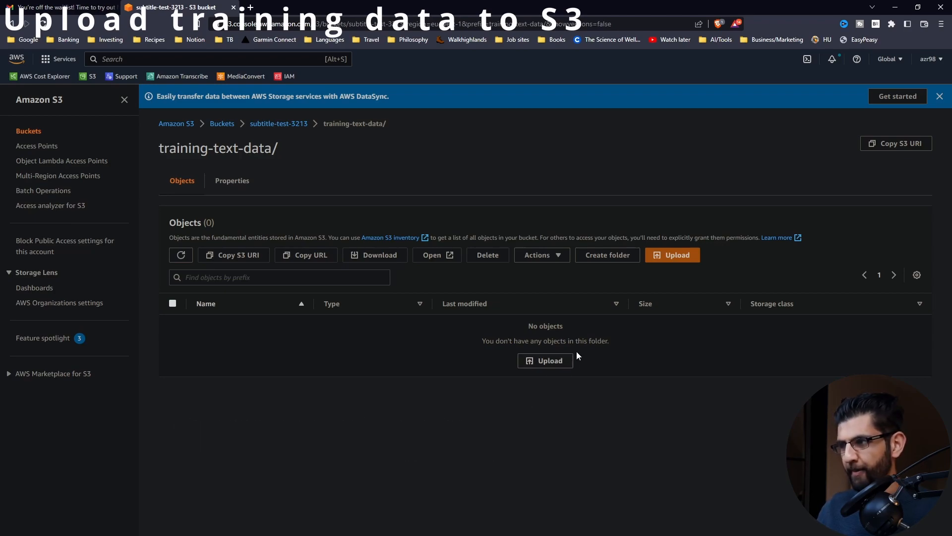
left_click(680, 267)
left_click(341, 222)
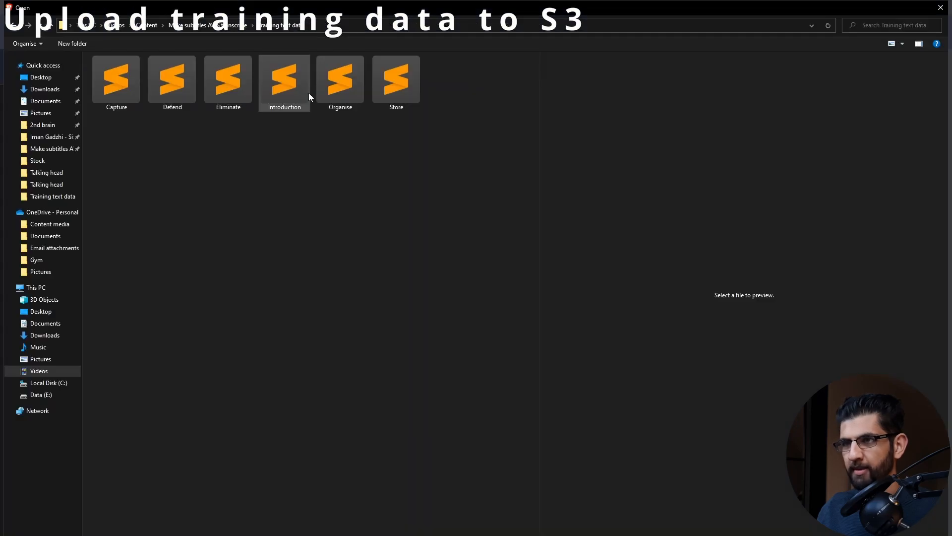
double_click(308, 94)
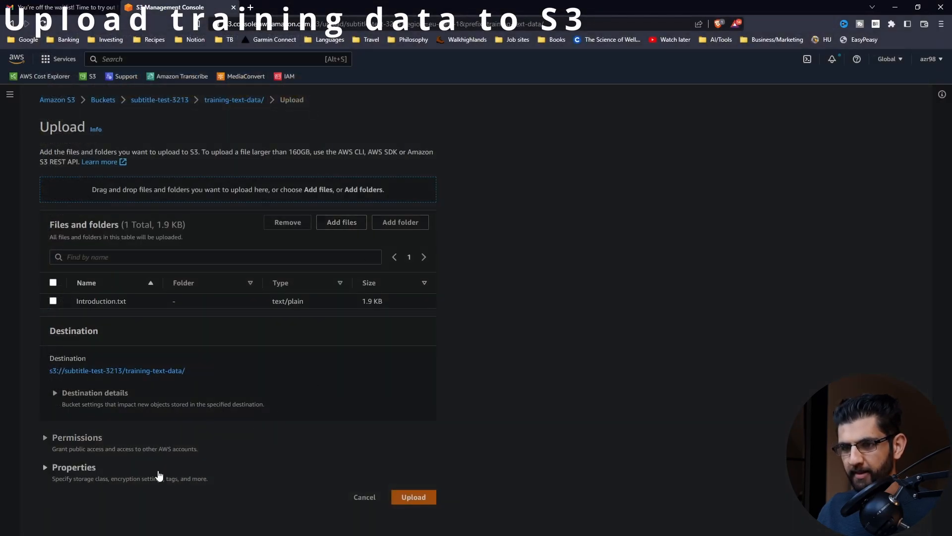
Step: Set the storage class of Introduction.txt to Standard-IA and upload it to the training-text-data folder
left_click(158, 475)
scroll(124, 487, "down", 3)
left_click(63, 511)
scroll(69, 515, "down", 15)
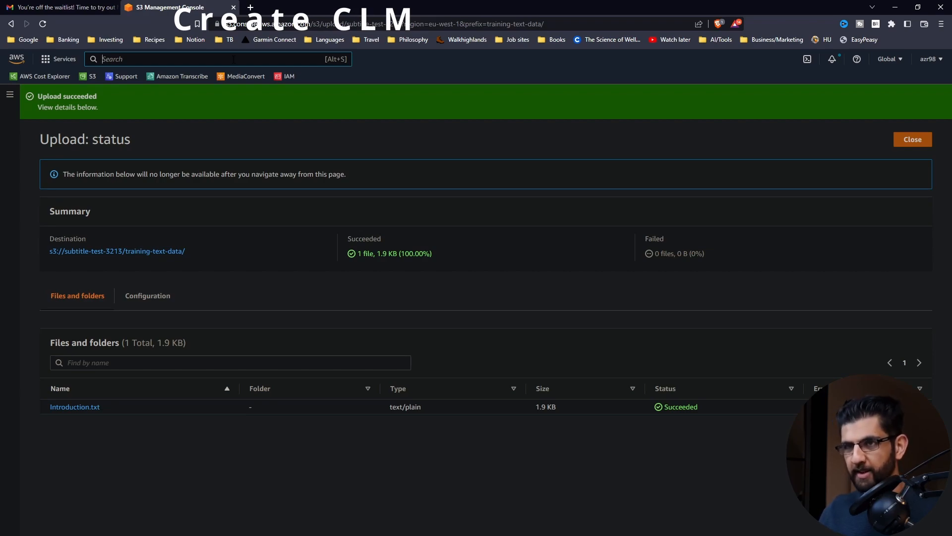
Step: Switch to Amazon Transcribe and start training a custom language model named azzyology-model
left_click(198, 77)
left_click(55, 162)
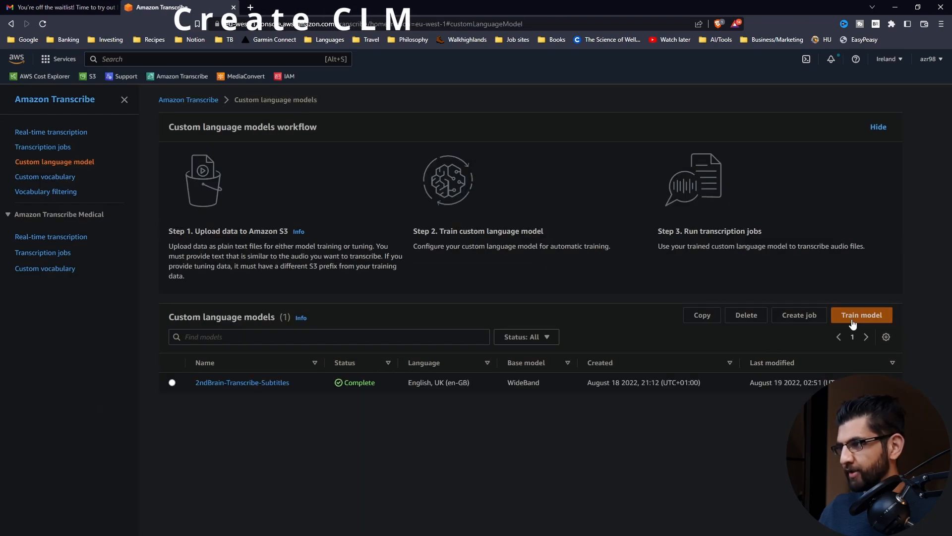
left_click(858, 317)
left_click(350, 203)
type("azzyology")
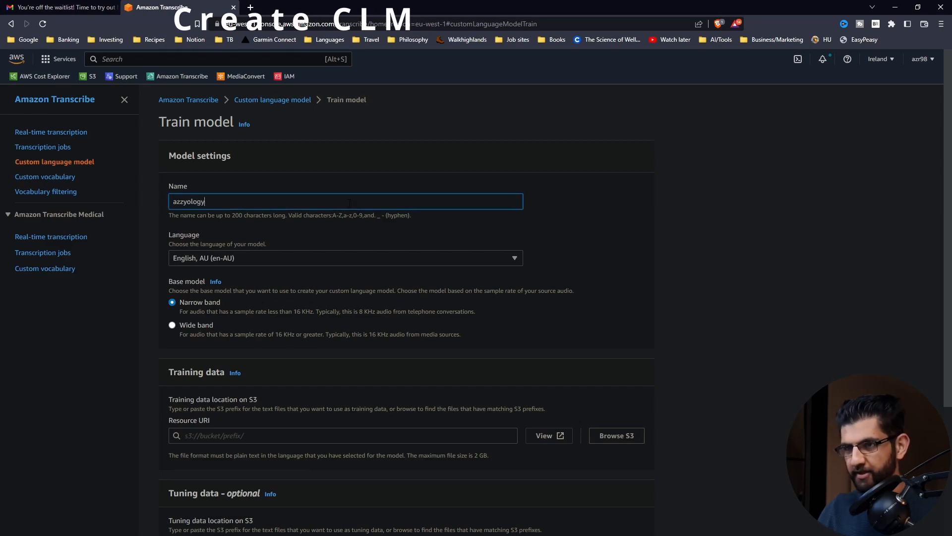
type("-model")
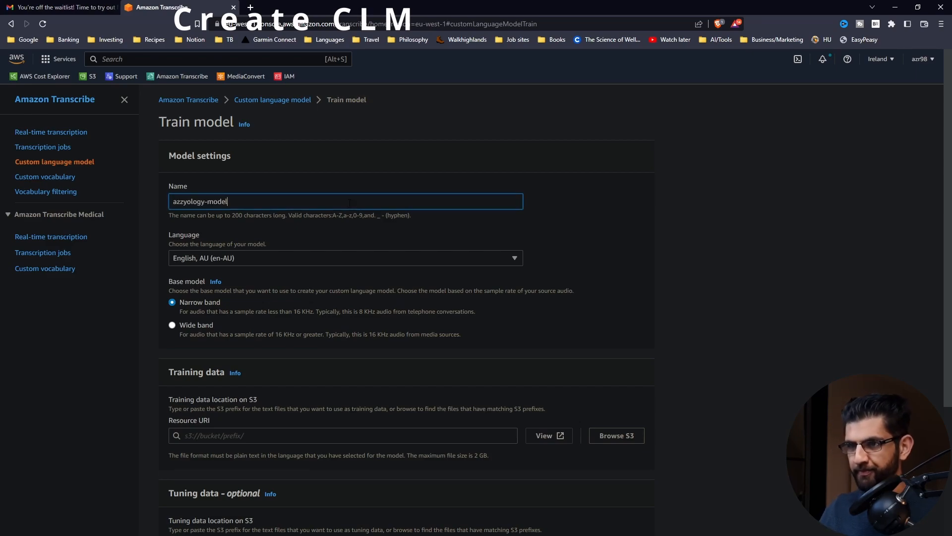
Step: Set the model's language to English, UK (en-GB) and its base model to Wide band
left_click(354, 258)
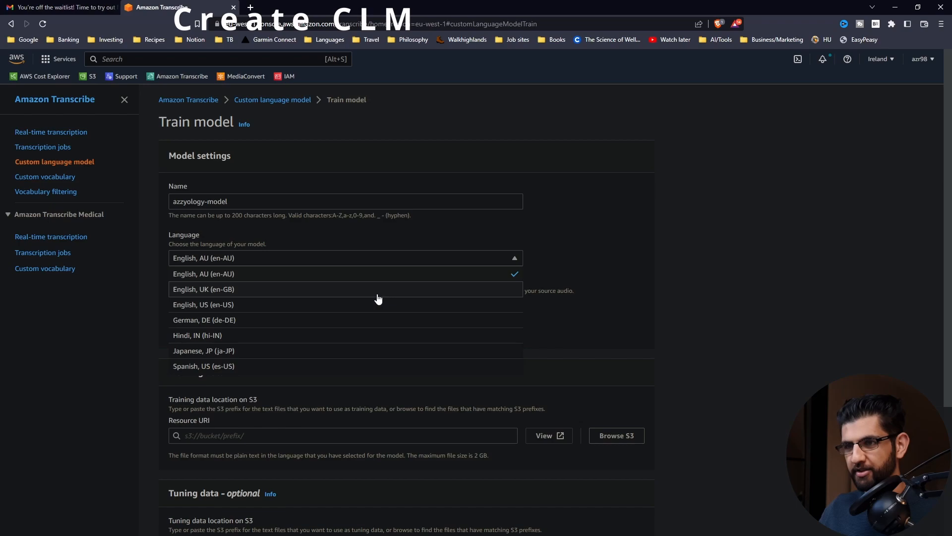
left_click(378, 298)
scroll(385, 301, "down", 1)
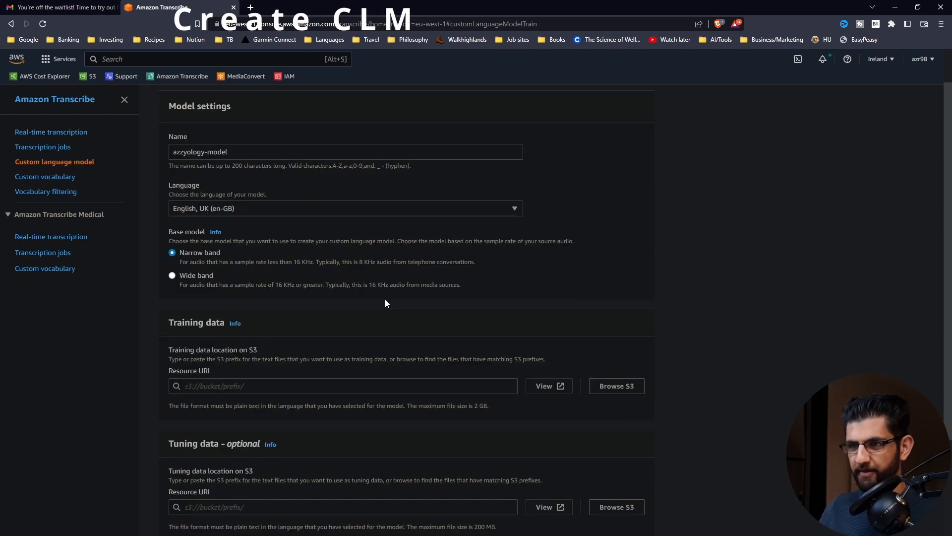
left_click(264, 208)
key("Escape")
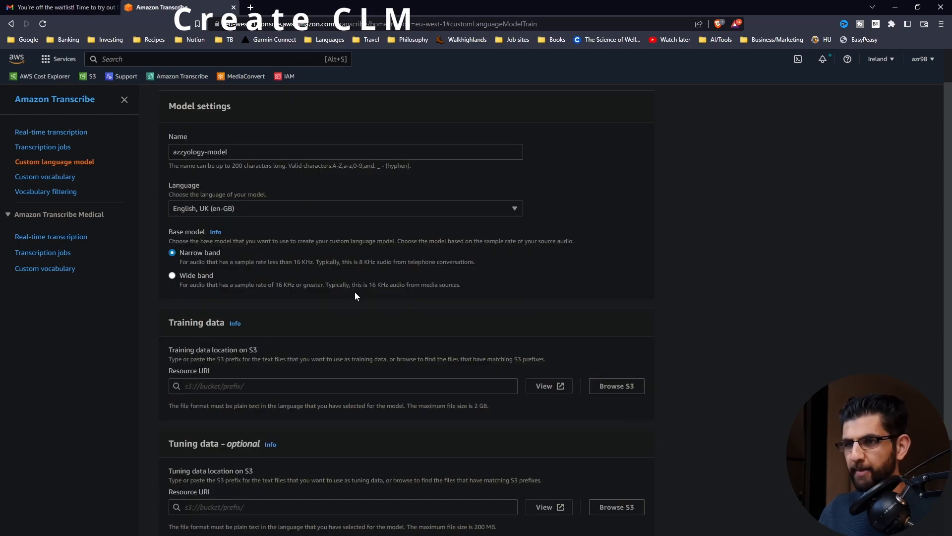
left_click(172, 276)
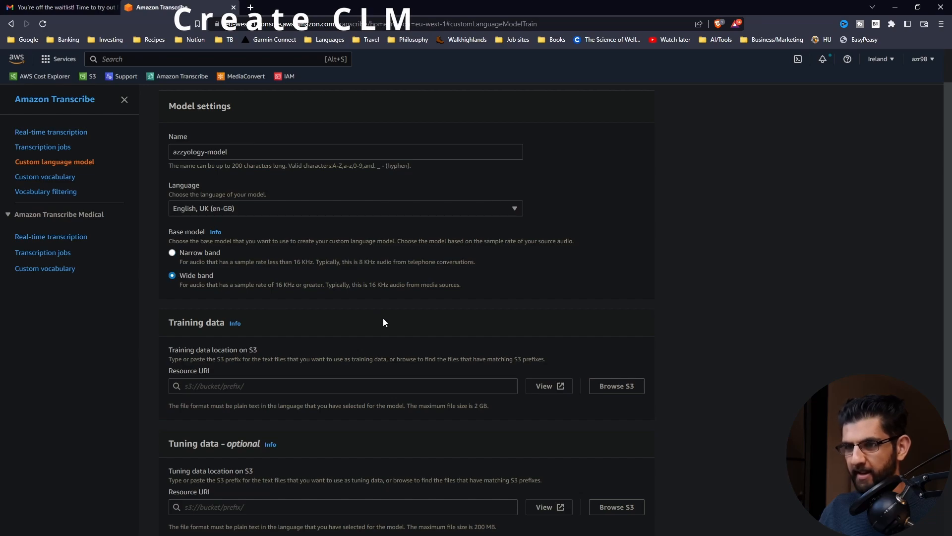
Step: Set the training data location to the training-text-data/ folder in the subtitle-test-3213 bucket
scroll(383, 323, "down", 1)
scroll(252, 326, "down", 2)
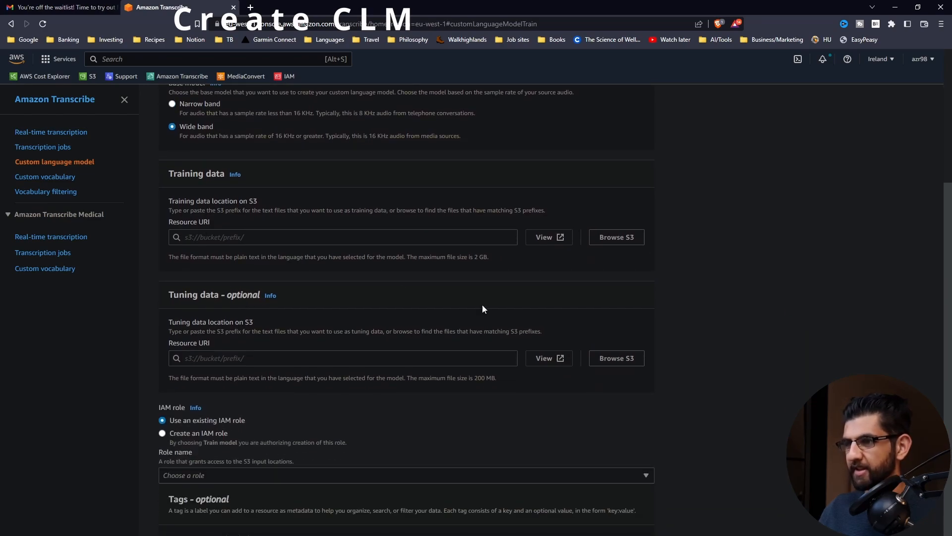
left_click(616, 238)
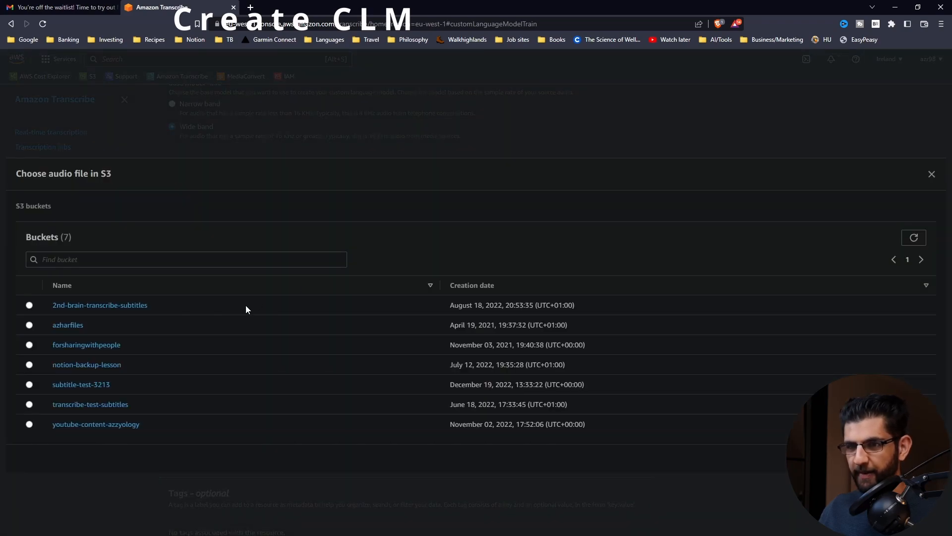
left_click(107, 385)
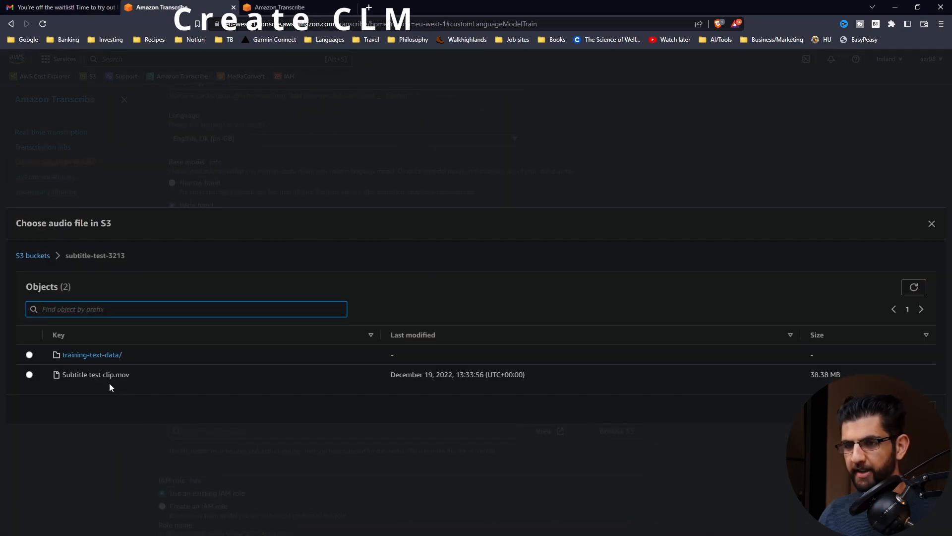
left_click(29, 355)
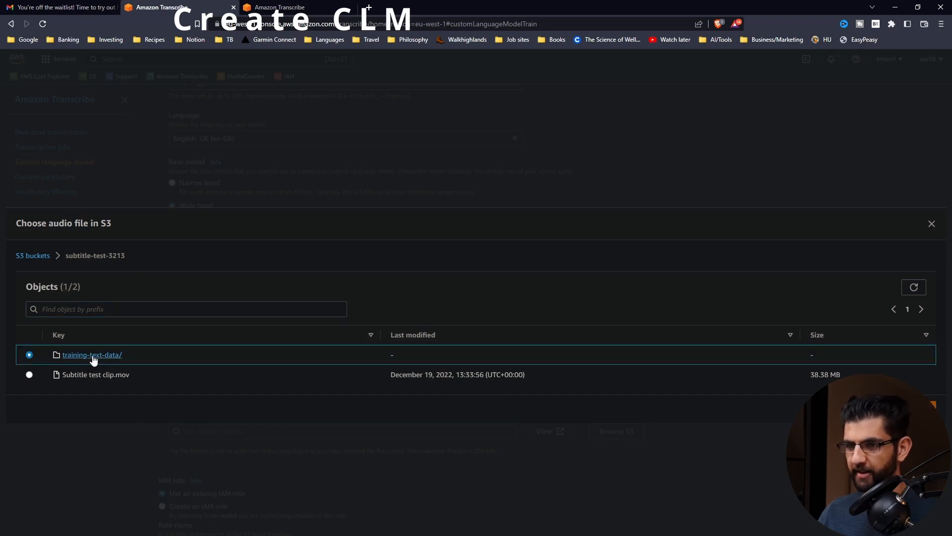
left_click(93, 356)
left_click(29, 364)
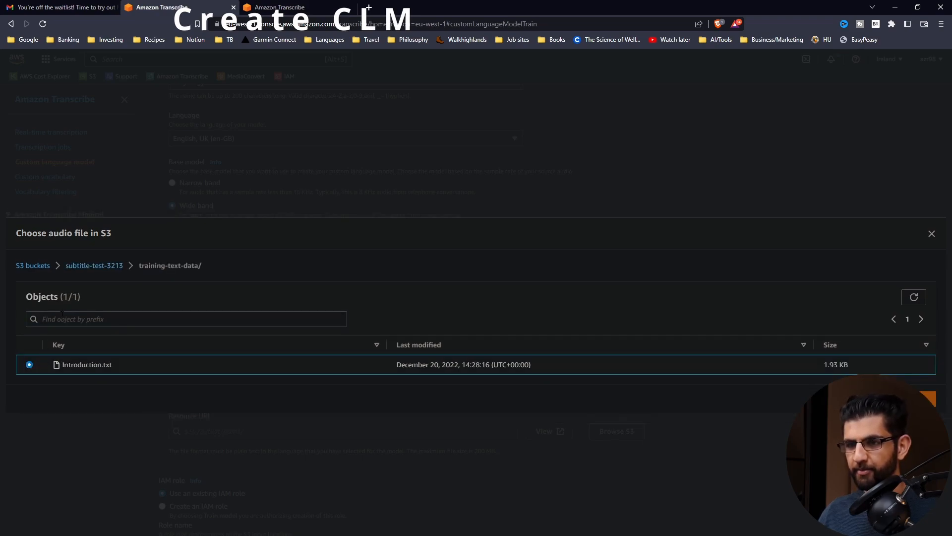
left_click(92, 266)
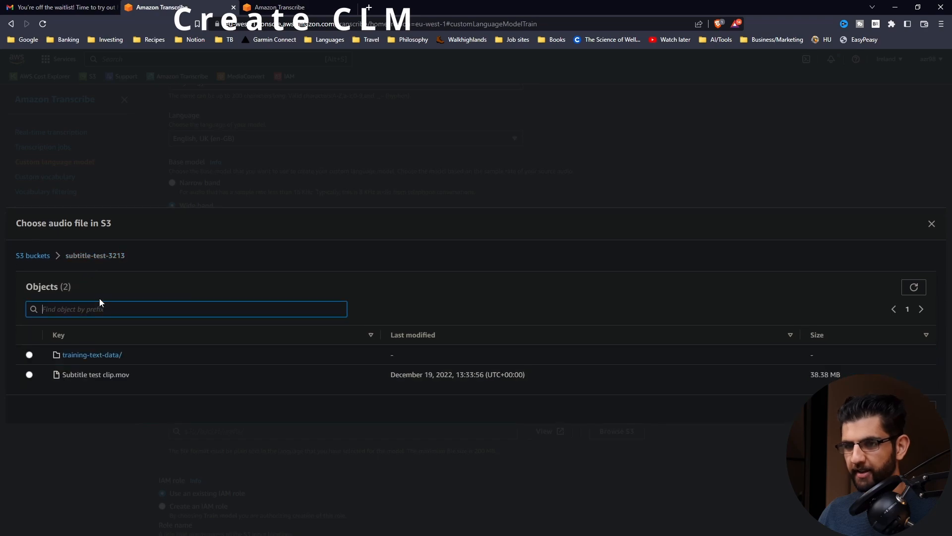
left_click(29, 354)
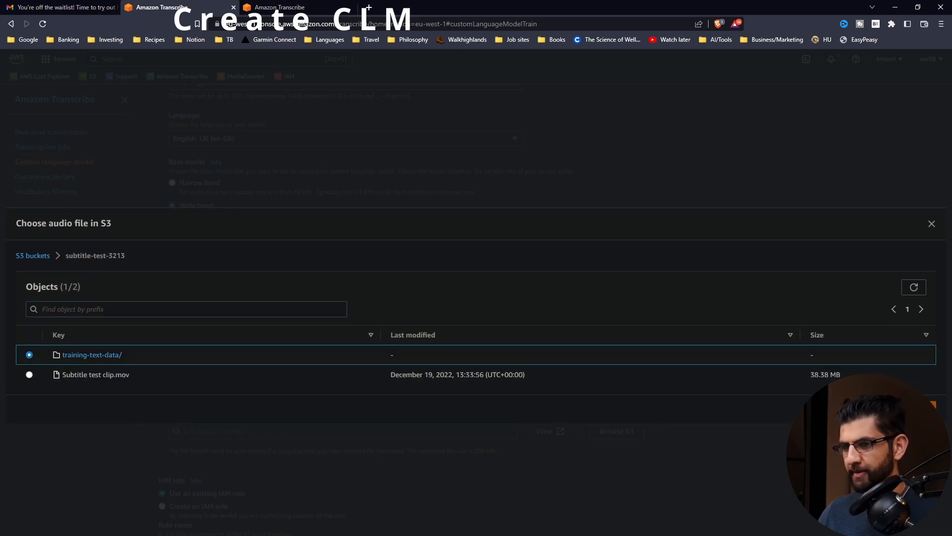
left_click(915, 410)
Step: Choose to create an IAM role named azzyology-role for the model, with access to the training and tuning S3 bucket
scroll(763, 439, "down", 4)
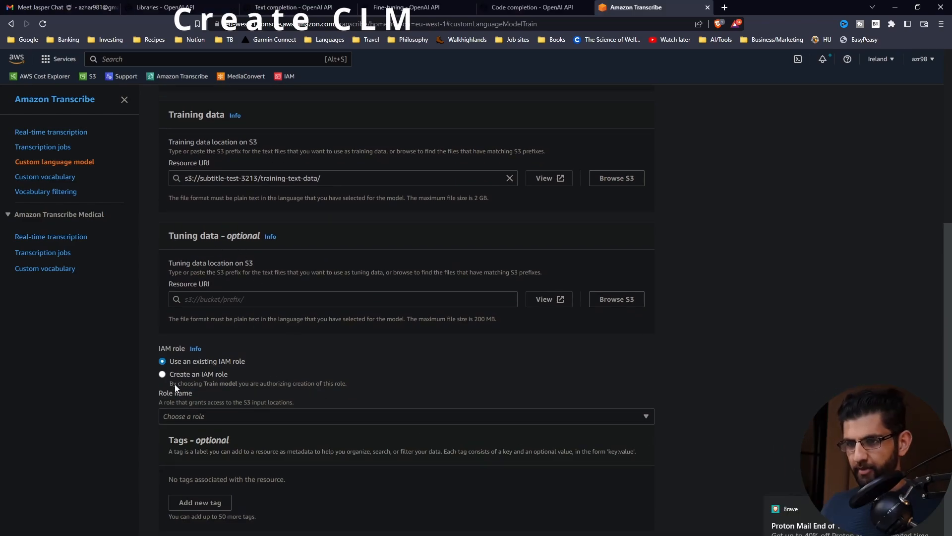
left_click(164, 375)
scroll(226, 470, "down", 2)
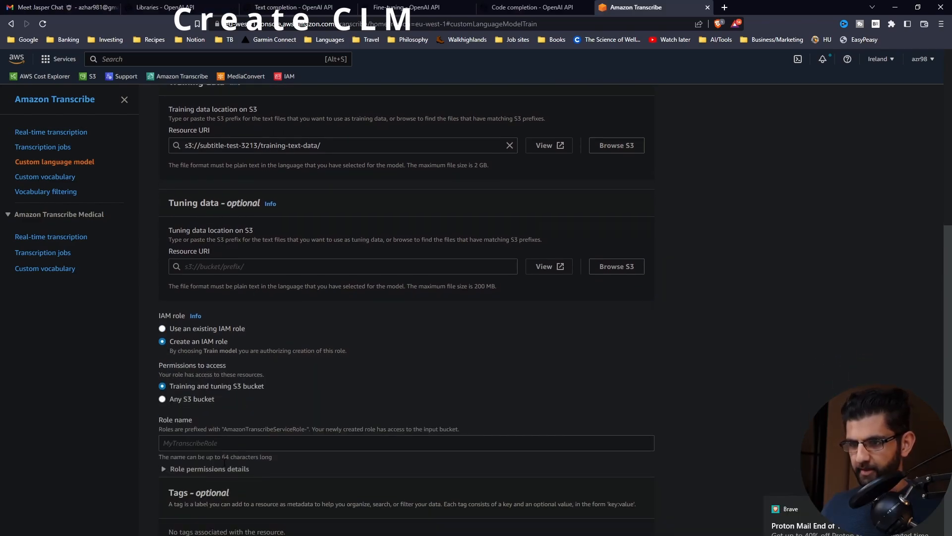
left_click(229, 392)
type("azzyology")
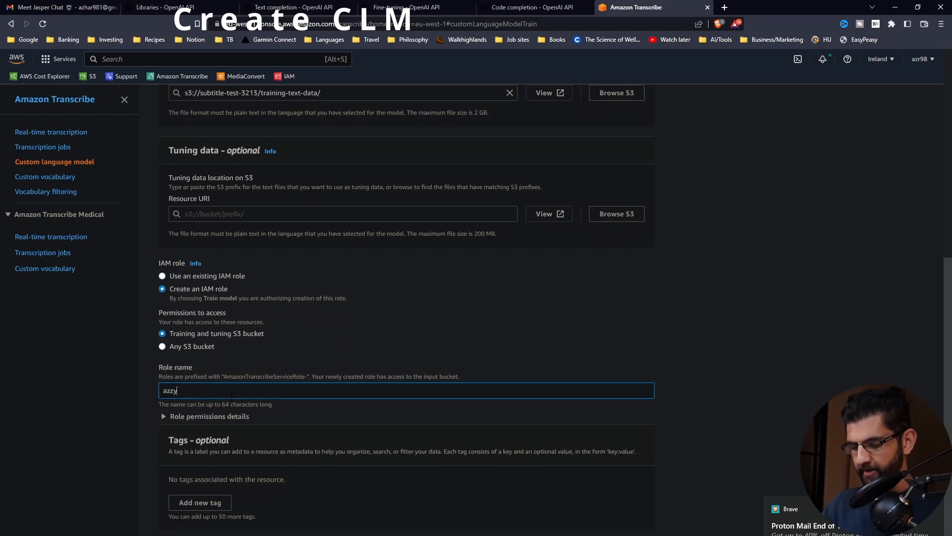
type("-role")
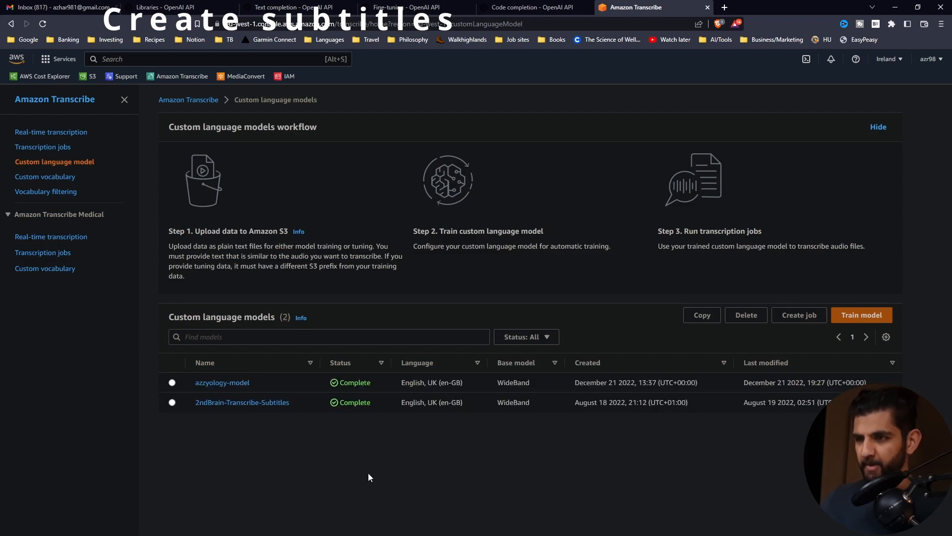
Step: Start a transcription job from azzyology-model, with English, UK (en-GB) as the language and azzyology-model as the custom model
left_click(243, 383)
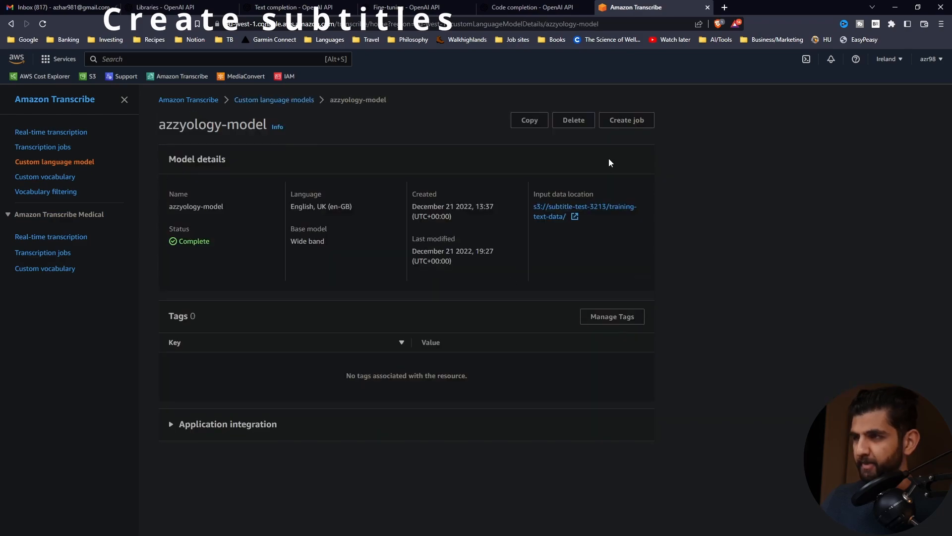
left_click(626, 121)
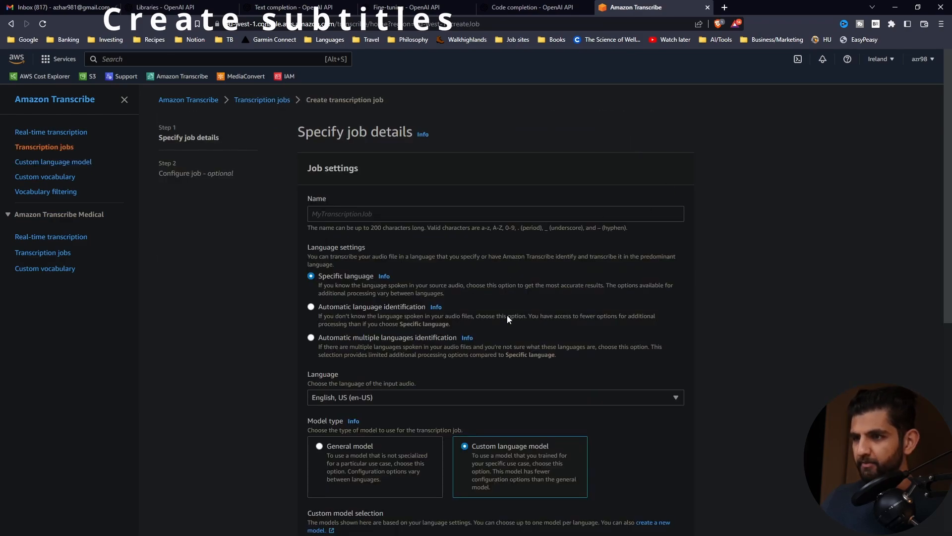
scroll(496, 317, "down", 2)
left_click(455, 300)
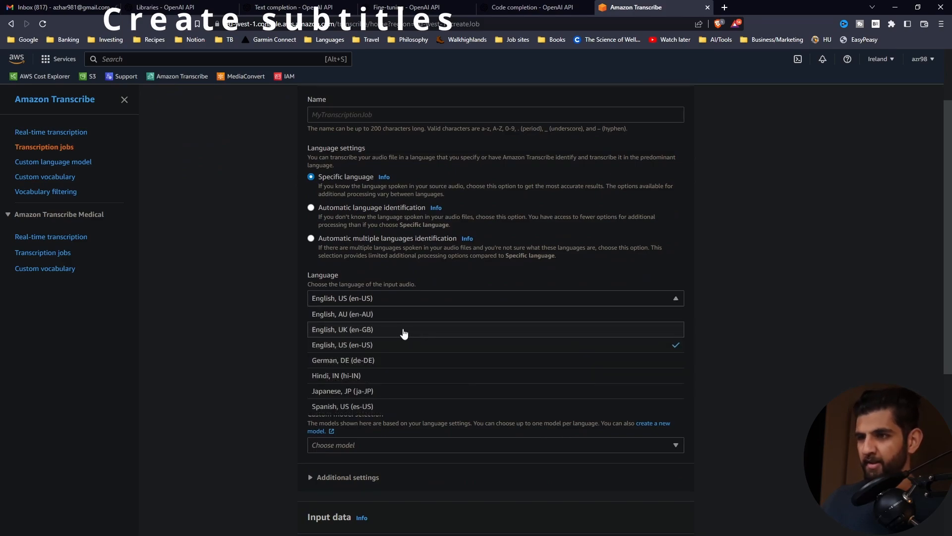
left_click(404, 332)
scroll(431, 327, "down", 2)
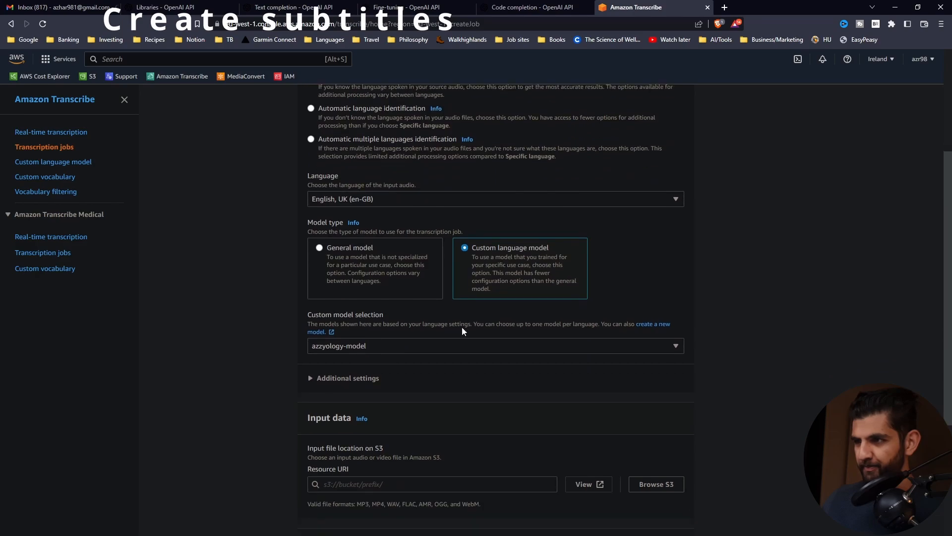
left_click(432, 346)
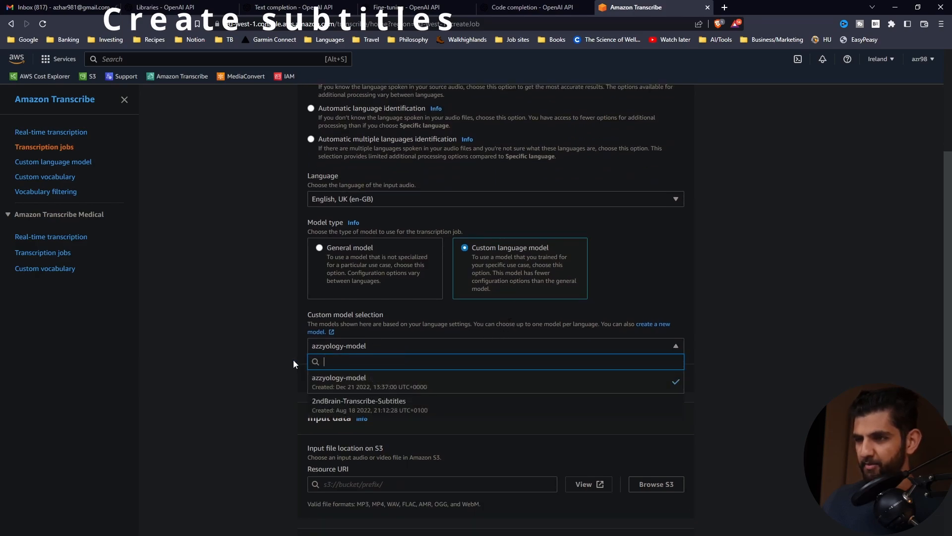
left_click(388, 387)
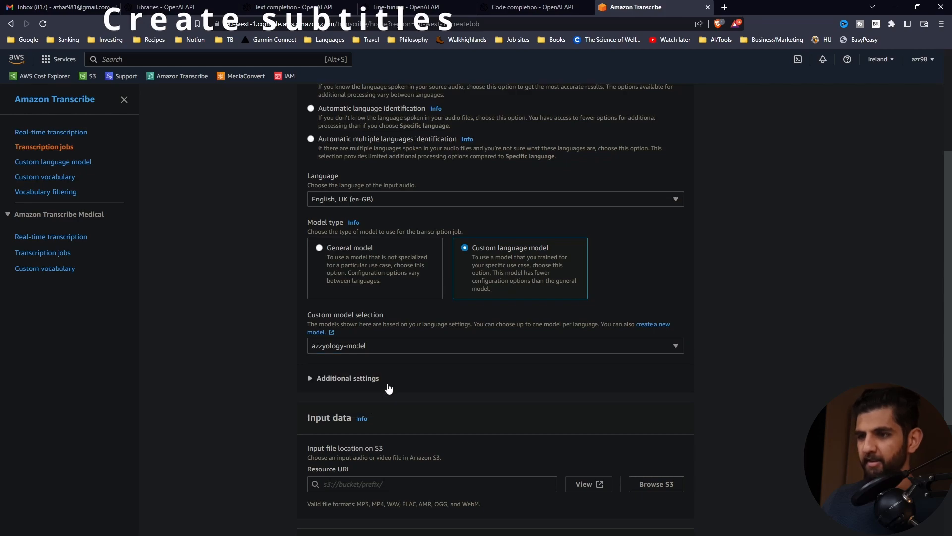
Step: Set the job's input file to Subtitle test clip.mov from the subtitle-test-3213 bucket
scroll(391, 386, "down", 2)
scroll(498, 404, "down", 1)
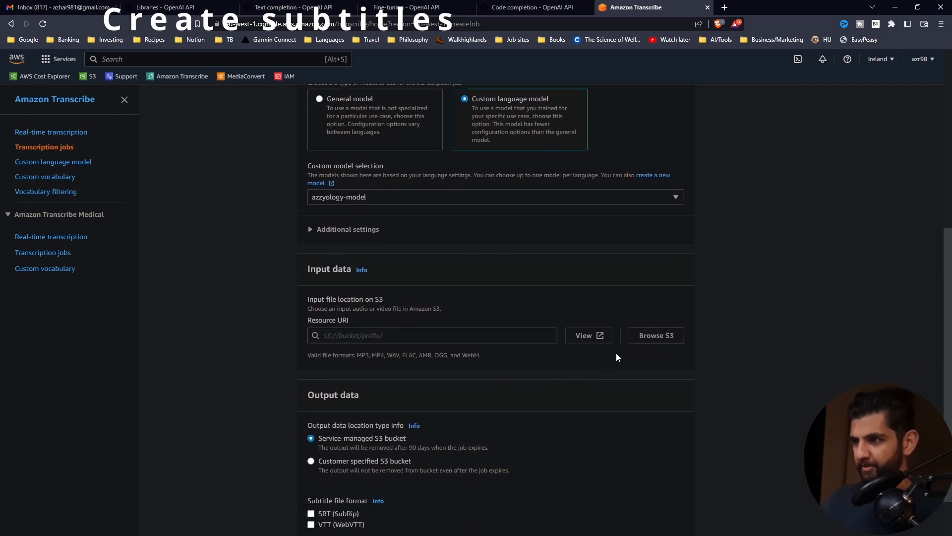
left_click(644, 336)
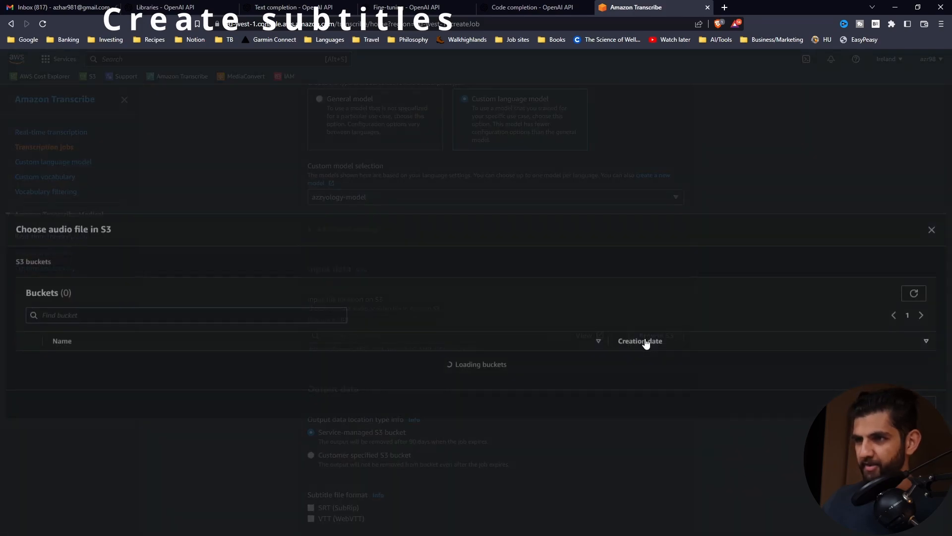
left_click(94, 384)
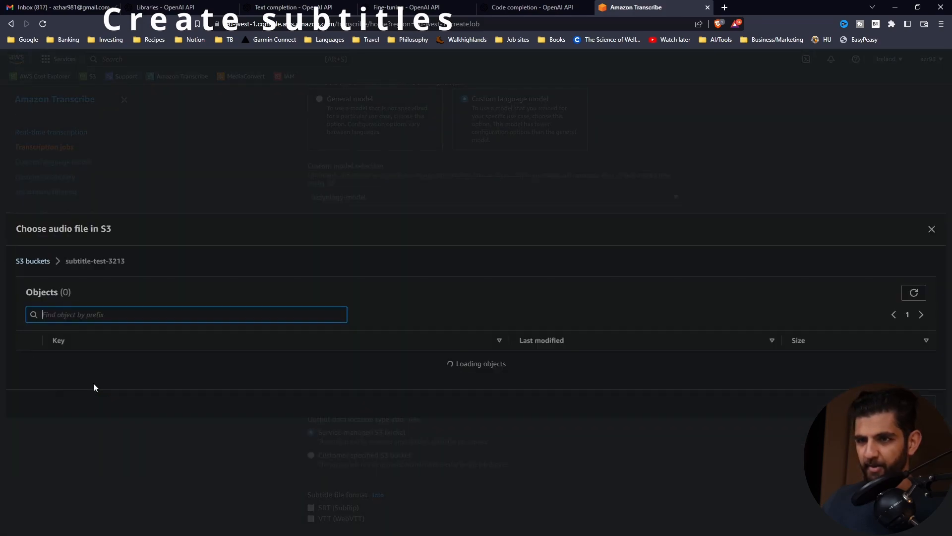
left_click(29, 375)
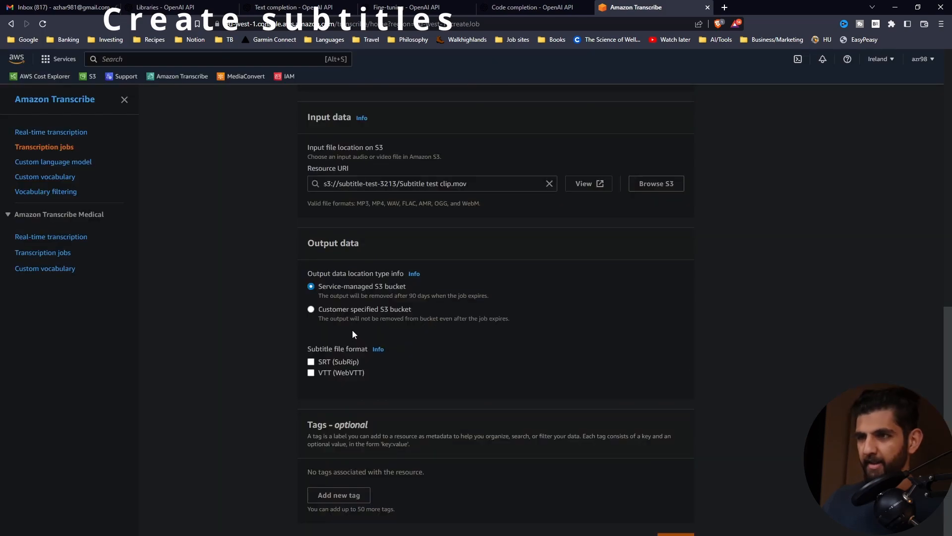
Step: Store the job's output in a customer specified S3 bucket, choosing subtitle-test-3213 as the destination
left_click(312, 310)
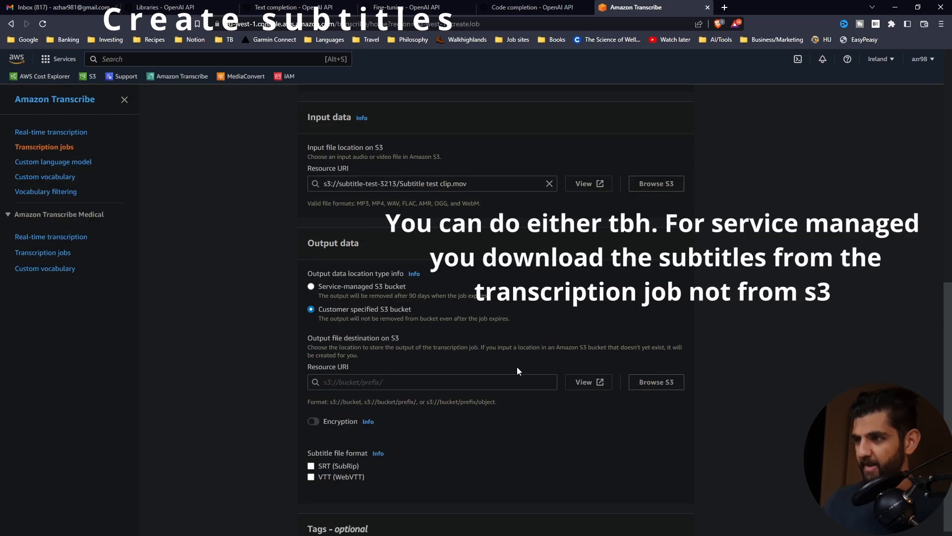
left_click(652, 383)
left_click(29, 385)
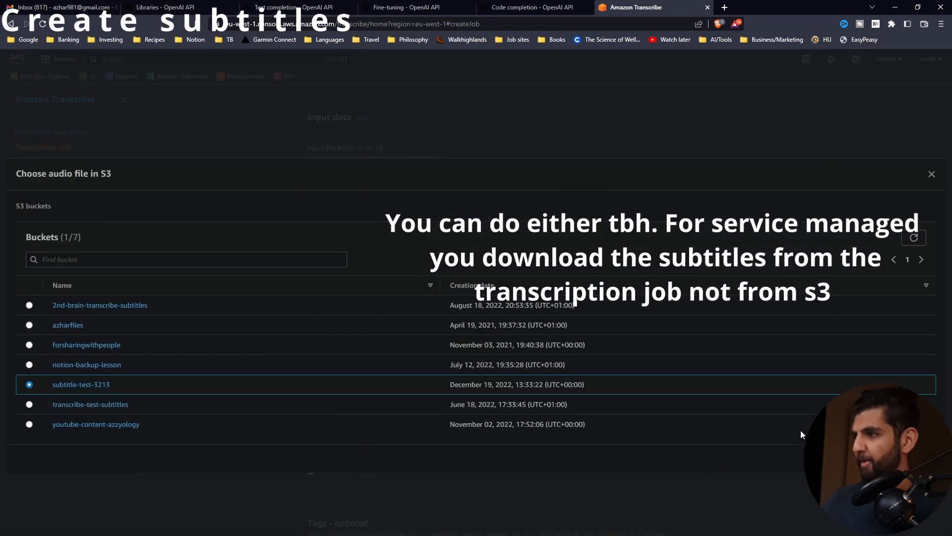
left_click(915, 459)
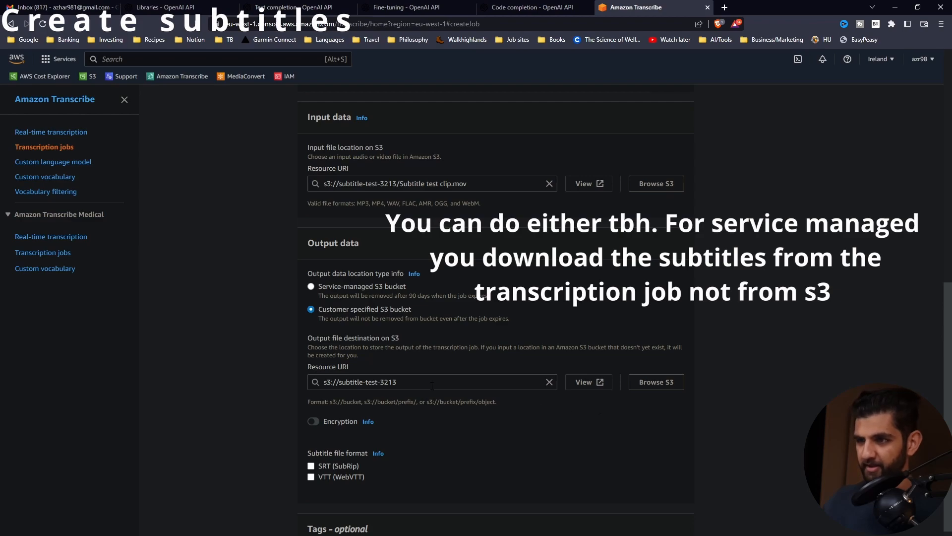
Step: Enable the SRT (SubRip) and VTT (WebVTT) subtitle formats and set their start index to 1
scroll(443, 431, "down", 2)
left_click(311, 362)
left_click(311, 372)
scroll(366, 390, "down", 1)
left_click(368, 386)
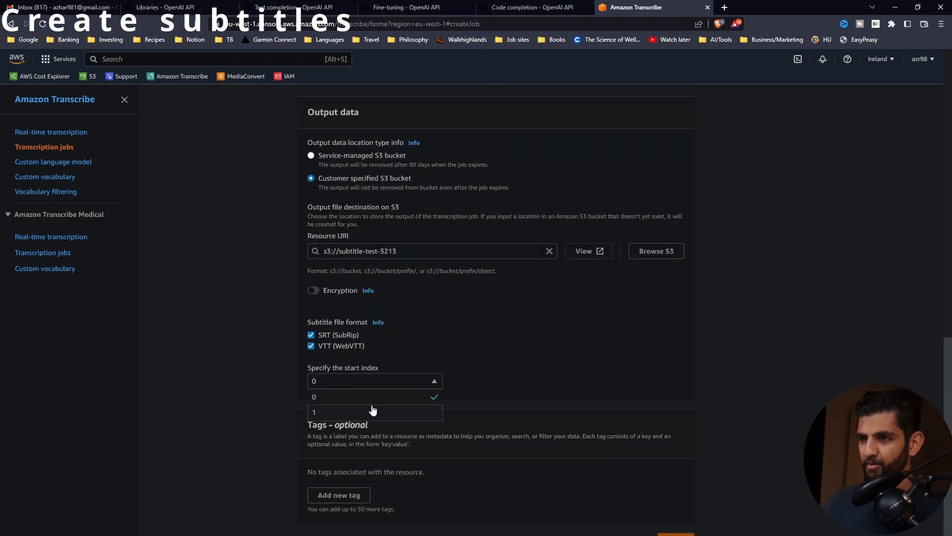
left_click(373, 411)
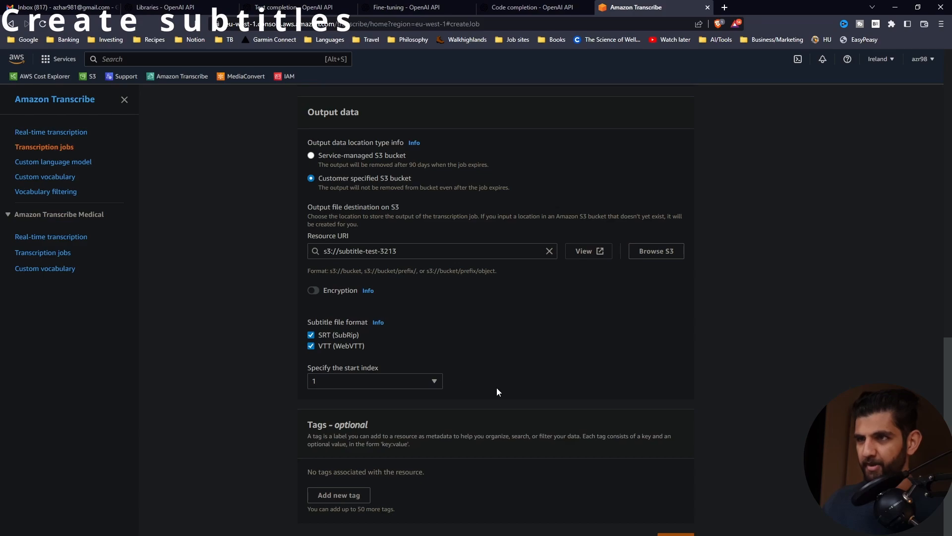
Step: Name the transcription job transcribe-test and create it with the optional audio, content removal and customization settings left off
scroll(498, 391, "up", 1)
scroll(498, 388, "up", 10)
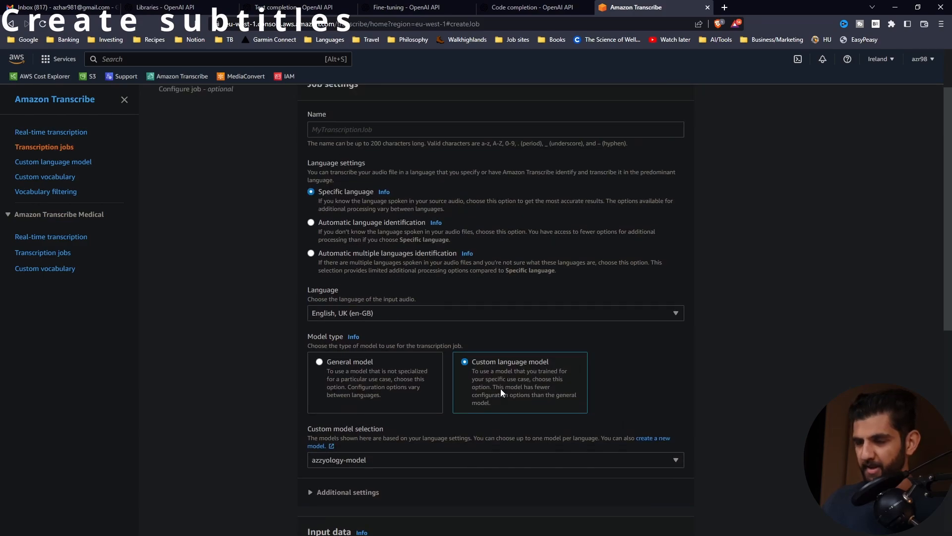
scroll(501, 389, "down", 11)
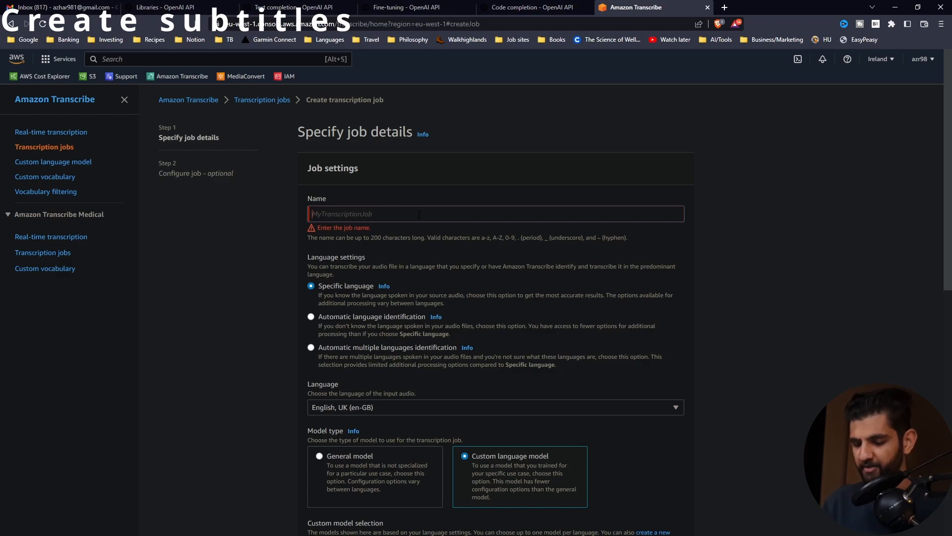
left_click(419, 214)
type("transcribe-tes")
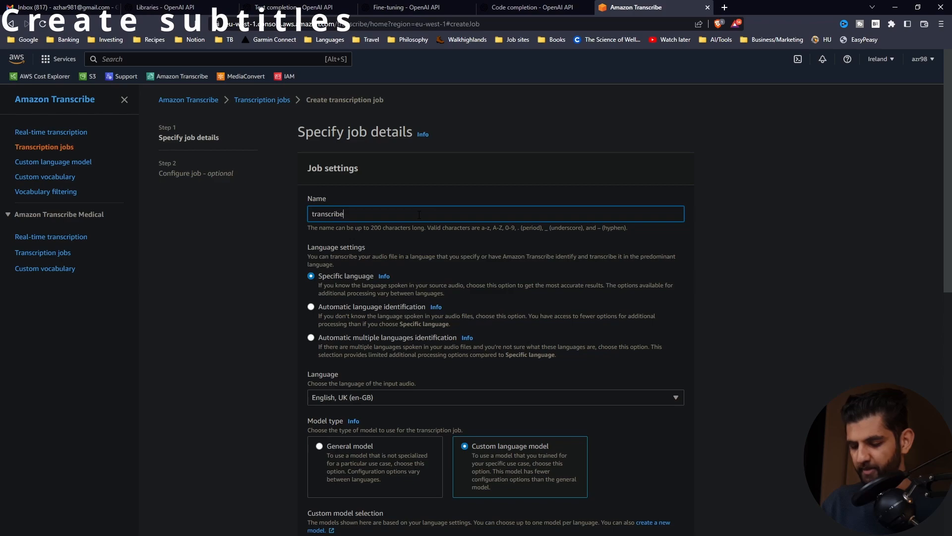
type("t")
scroll(436, 233, "down", 15)
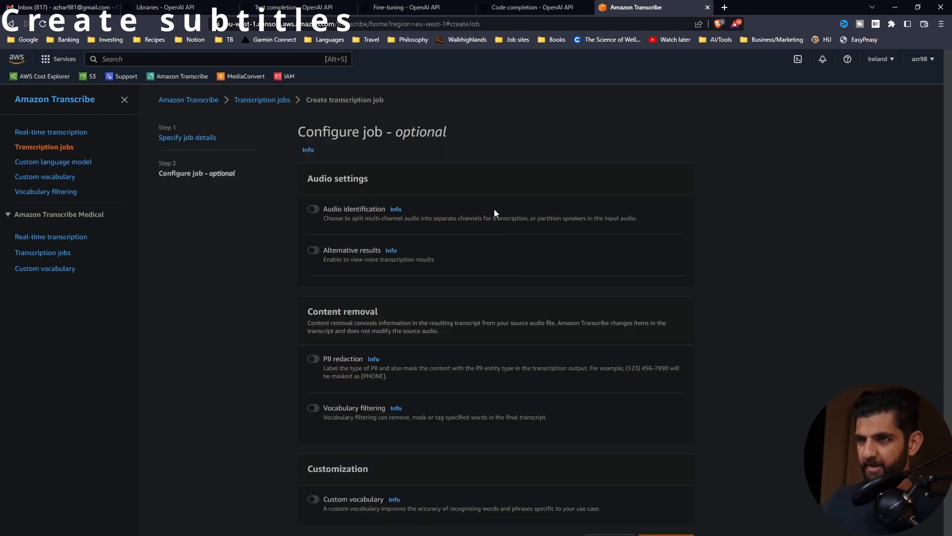
left_click(667, 534)
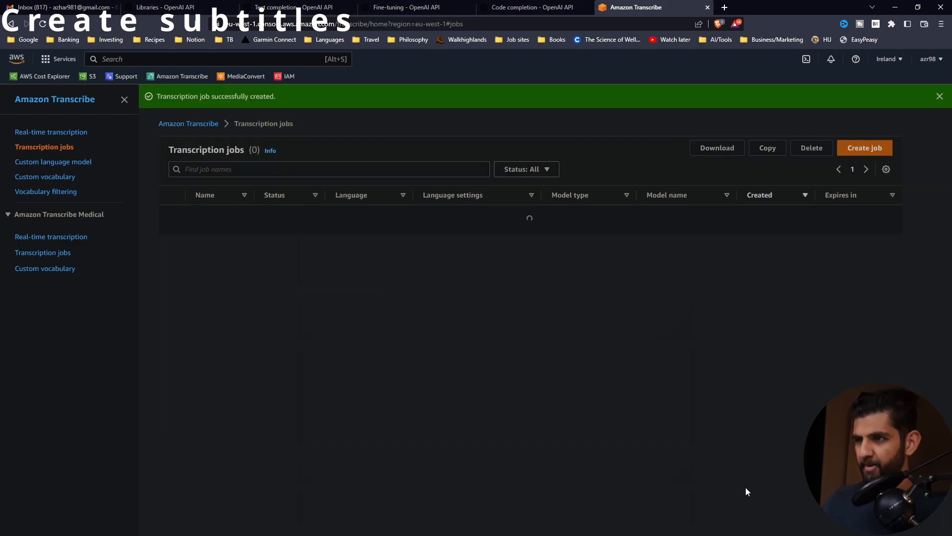